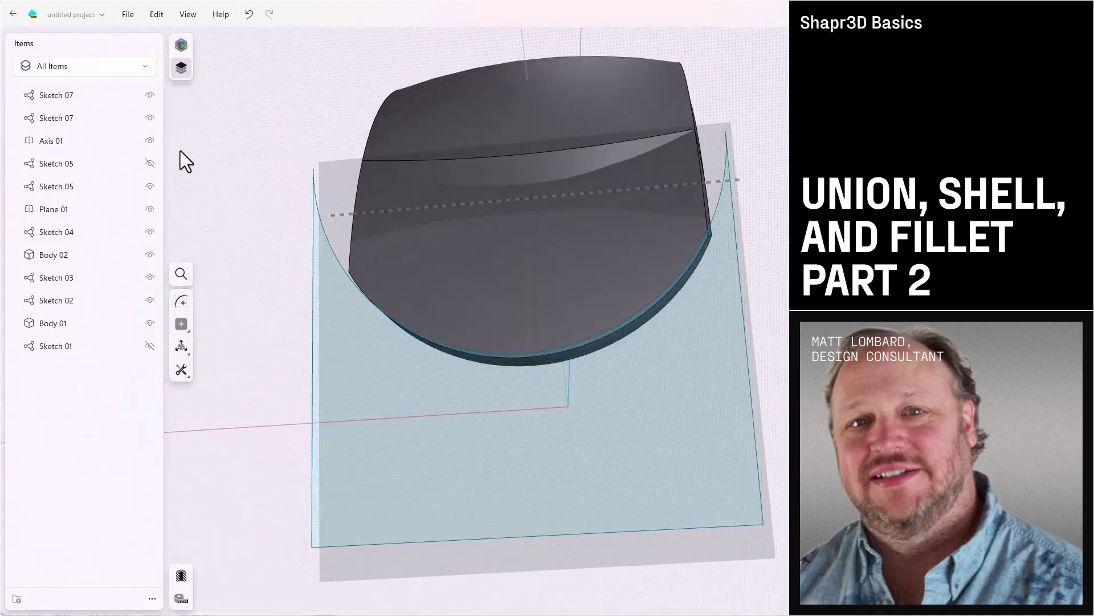
Step: Hide both Sketch 07 items, Axis 01 and Plane 01
click(149, 97)
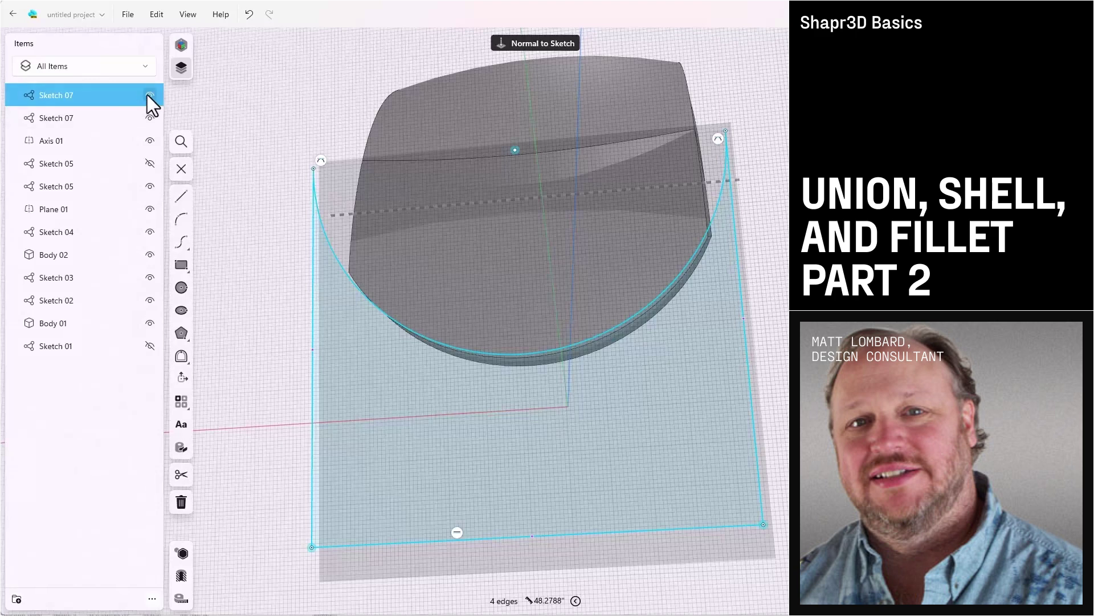
click(147, 95)
click(149, 116)
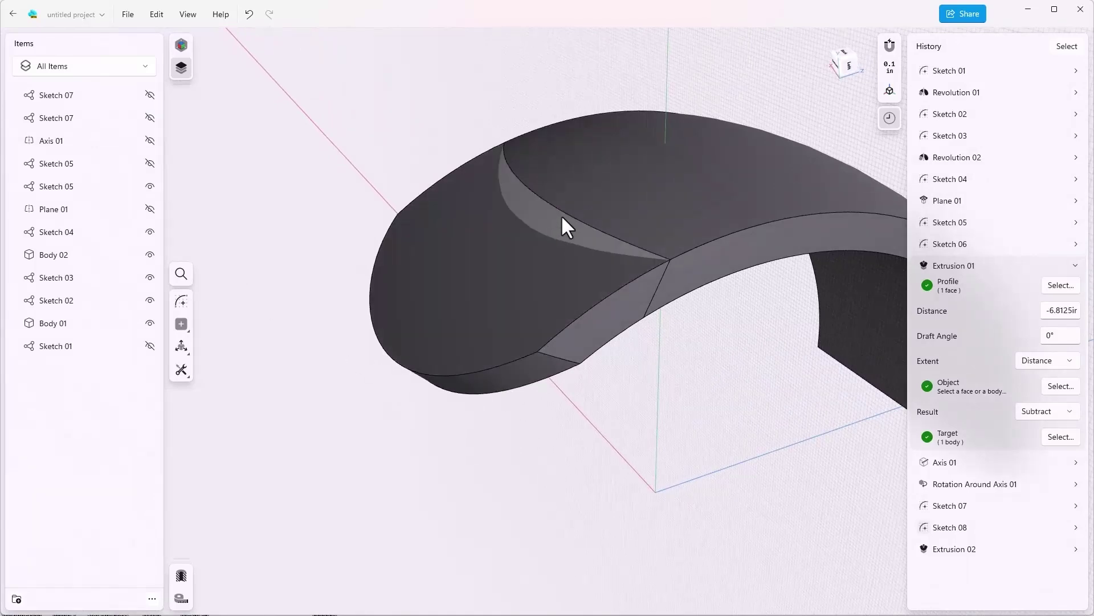
Step: Unite Body 02, the front visor piece, with Body 01 into a single body
click(182, 368)
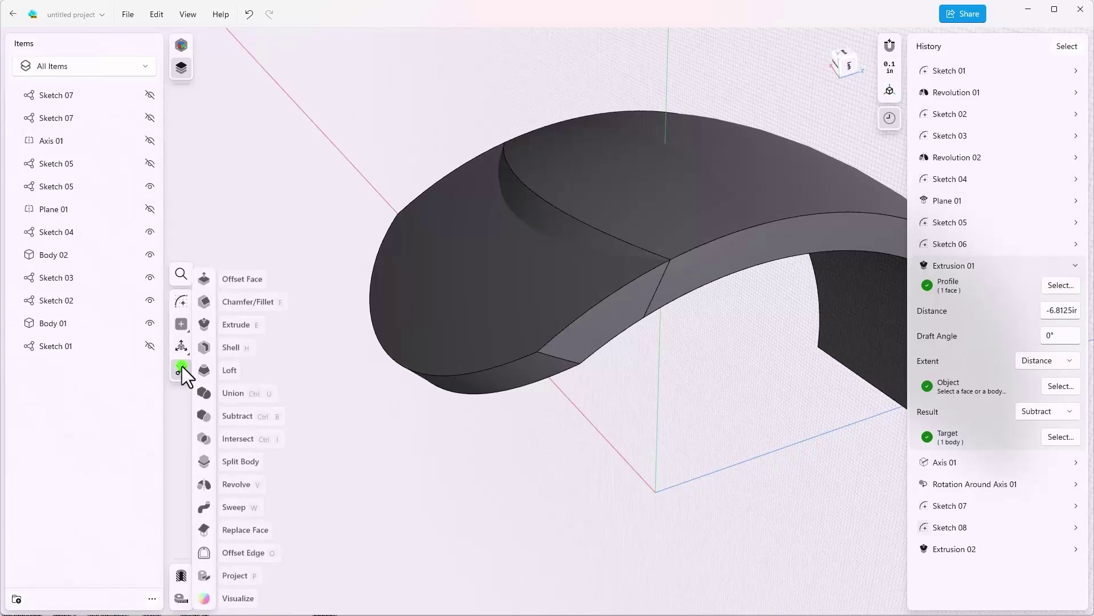
click(232, 393)
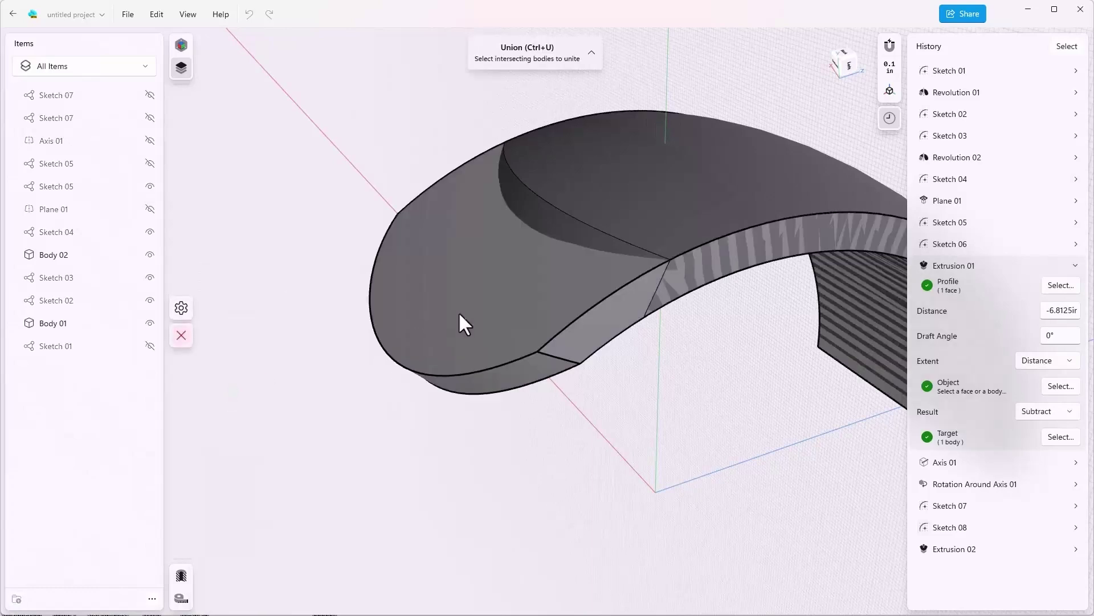
click(488, 295)
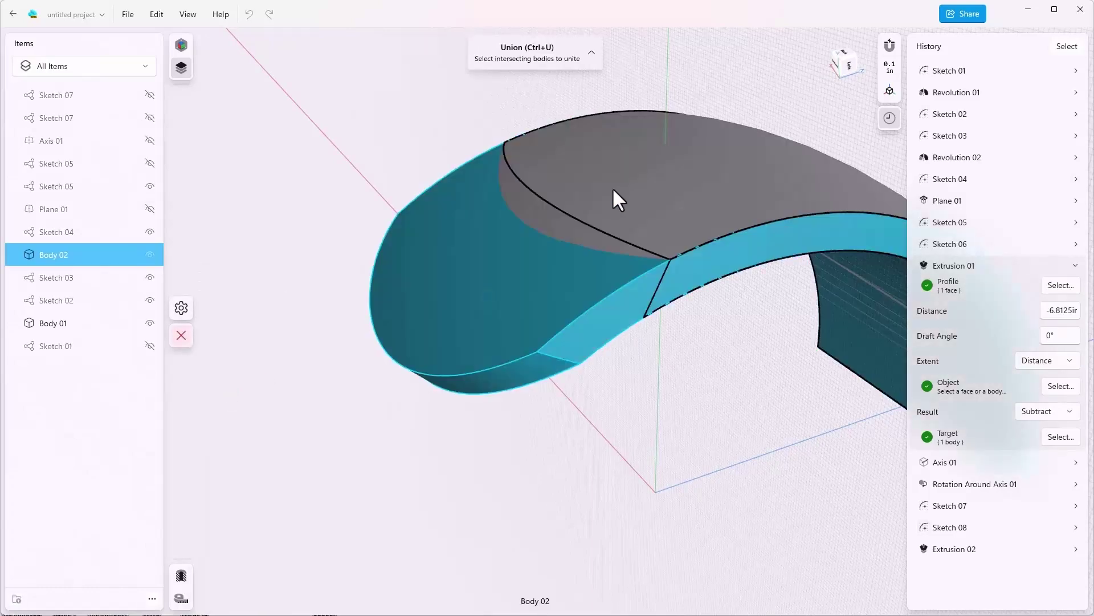
click(613, 189)
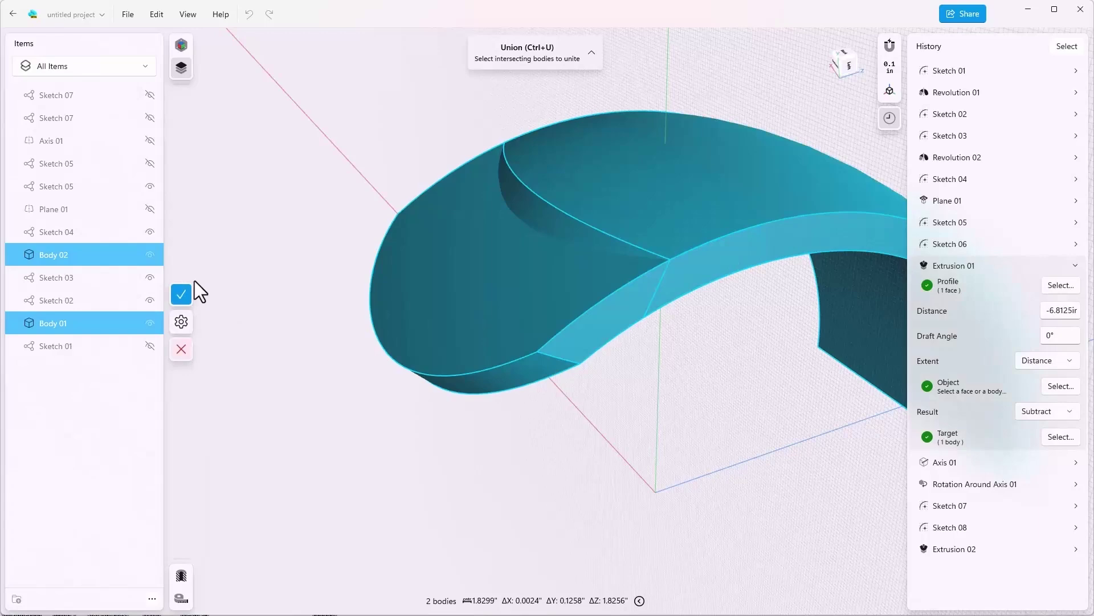
click(181, 294)
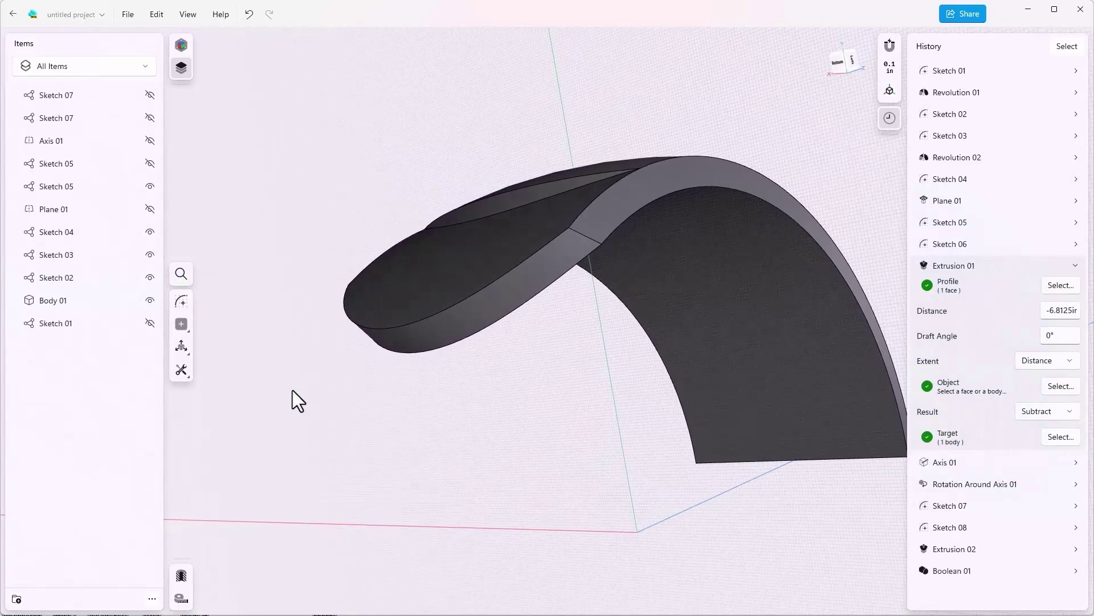
Step: Shell the united body to a thickness of 0.125 in, removing the inner curved face and the rounded front rim face
click(178, 370)
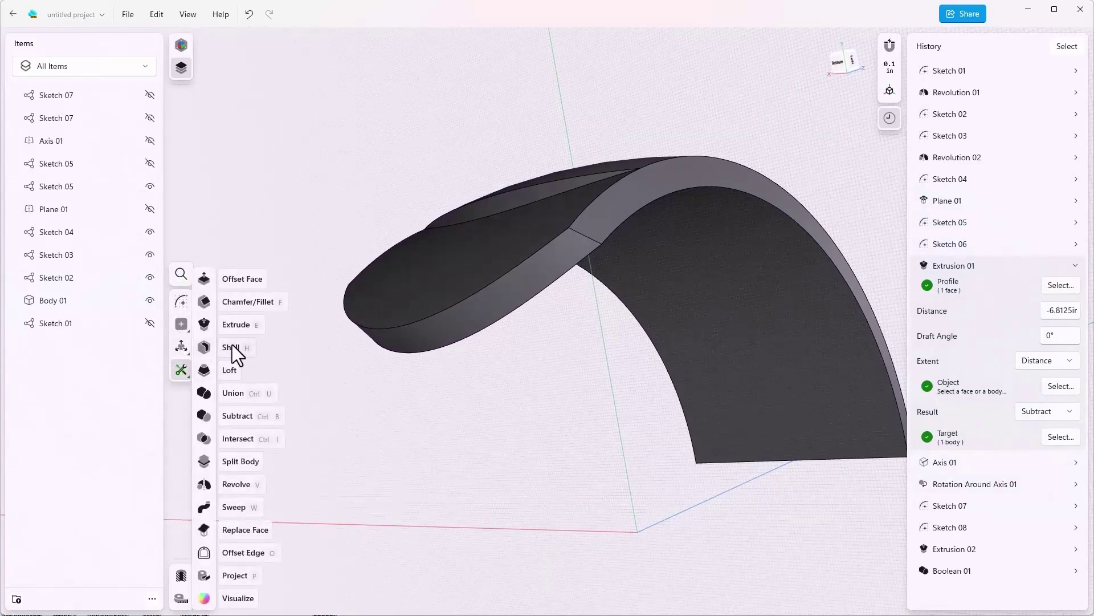
click(232, 347)
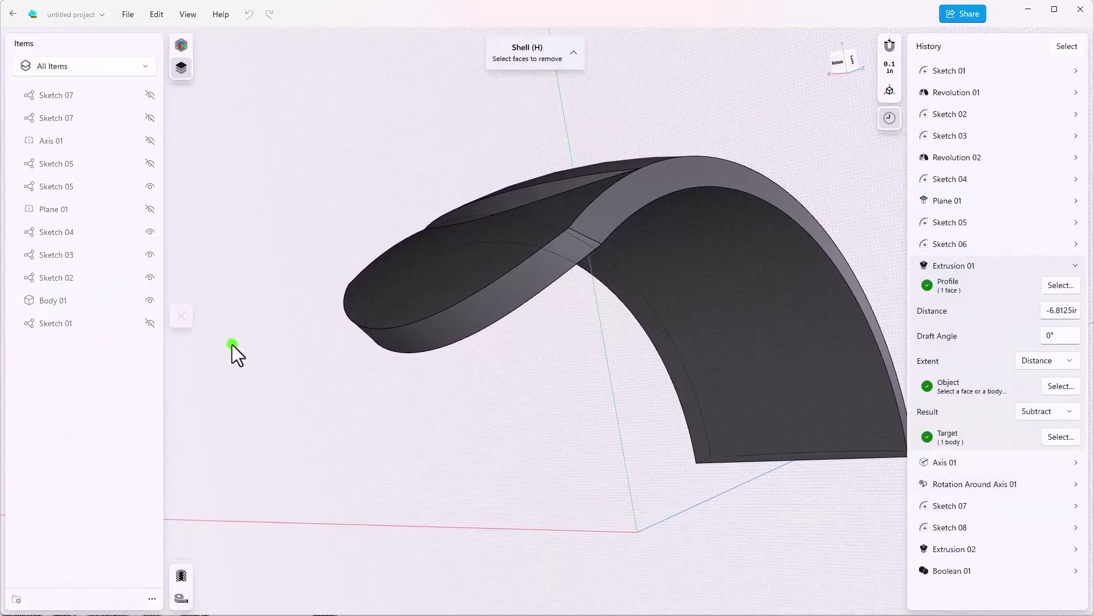
click(471, 308)
click(671, 242)
right_drag(684, 256, 828, 361)
click(829, 362)
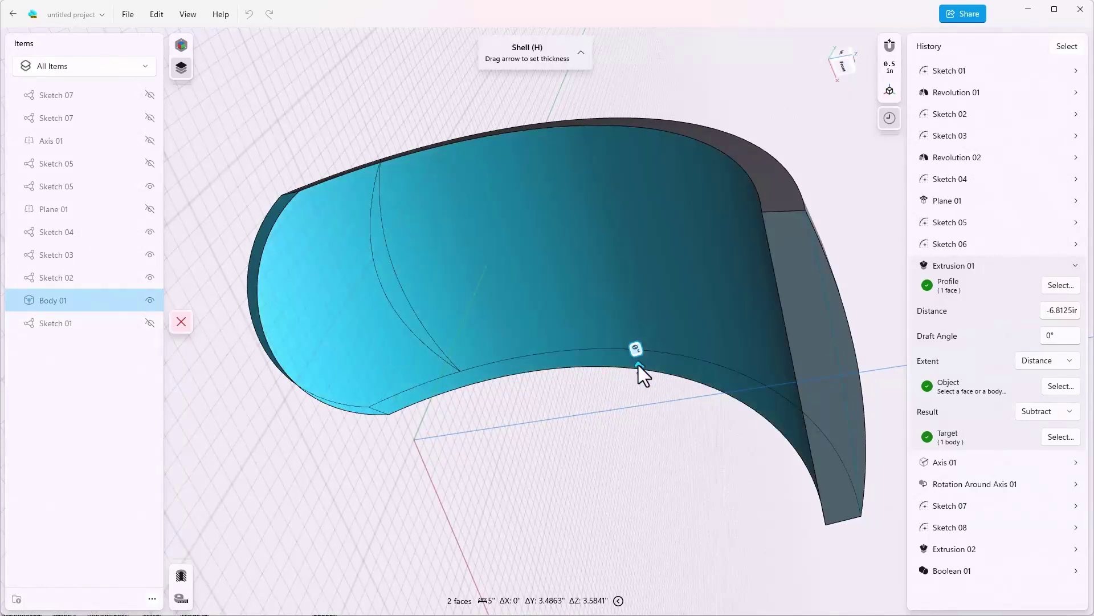
drag(639, 365, 632, 360)
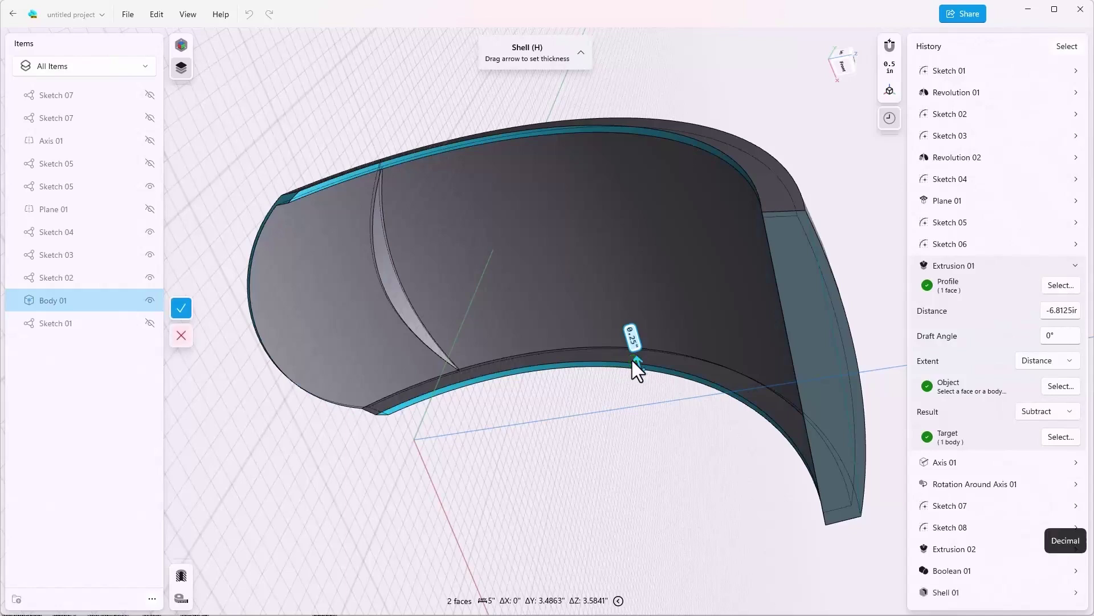
text(125)
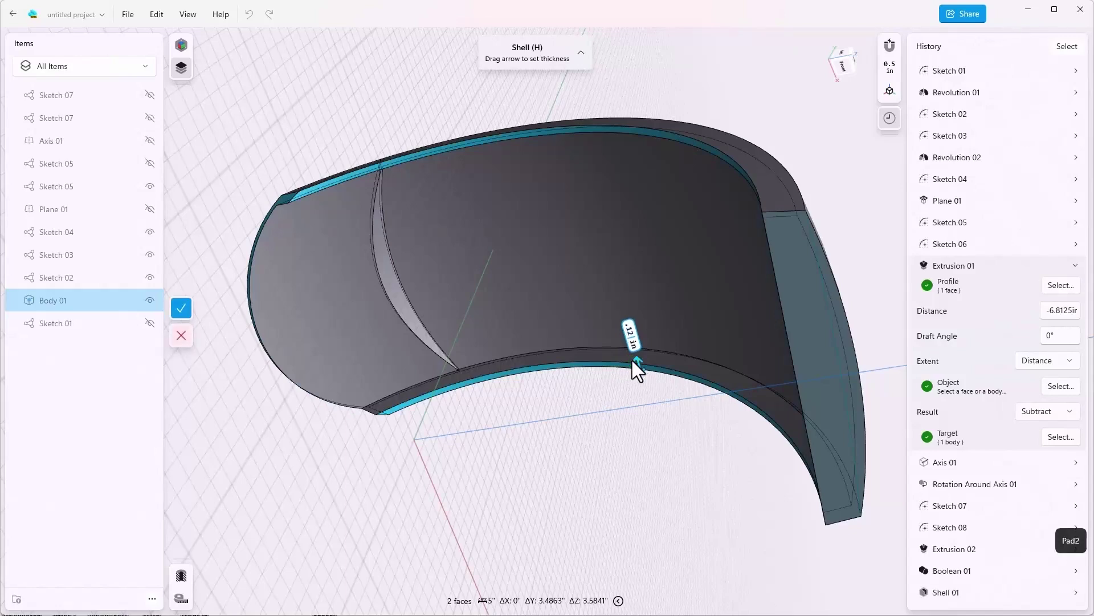
key(Return)
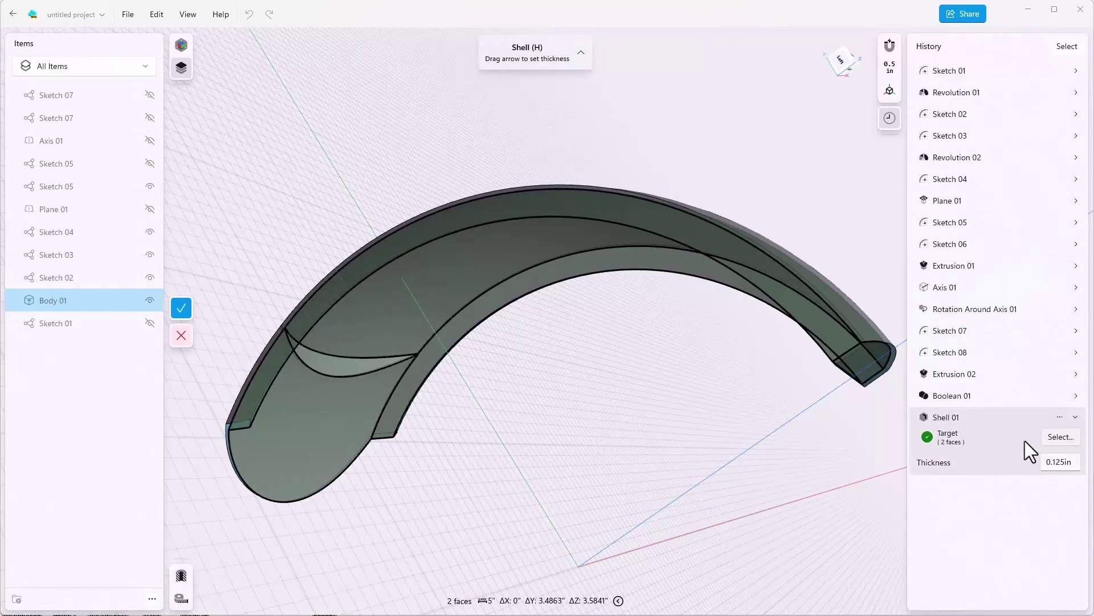
scroll(855, 370, up, 2)
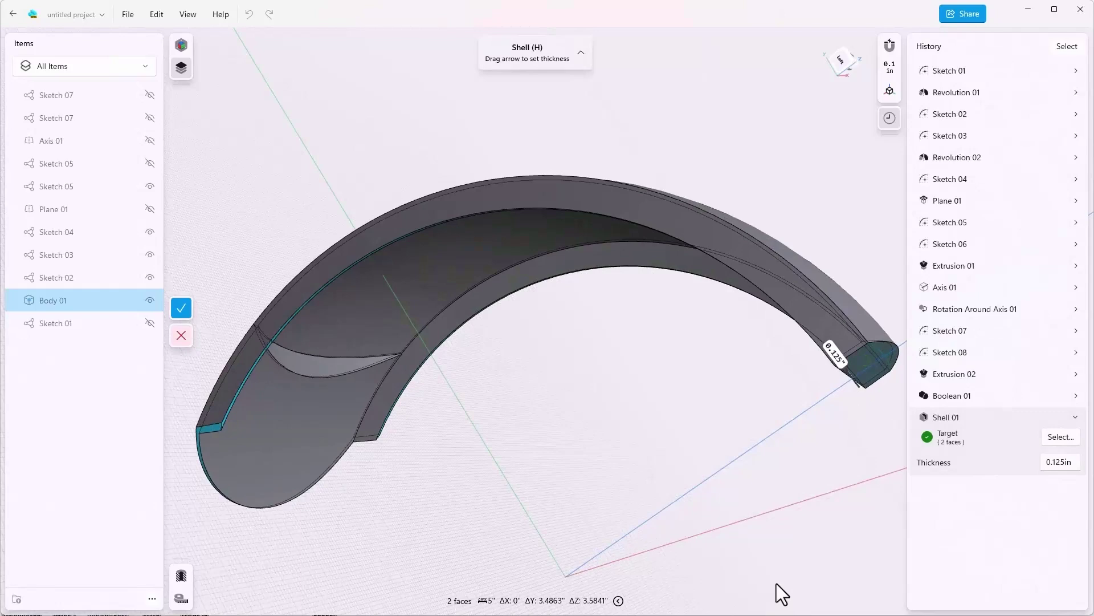
right_drag(777, 582, 776, 582)
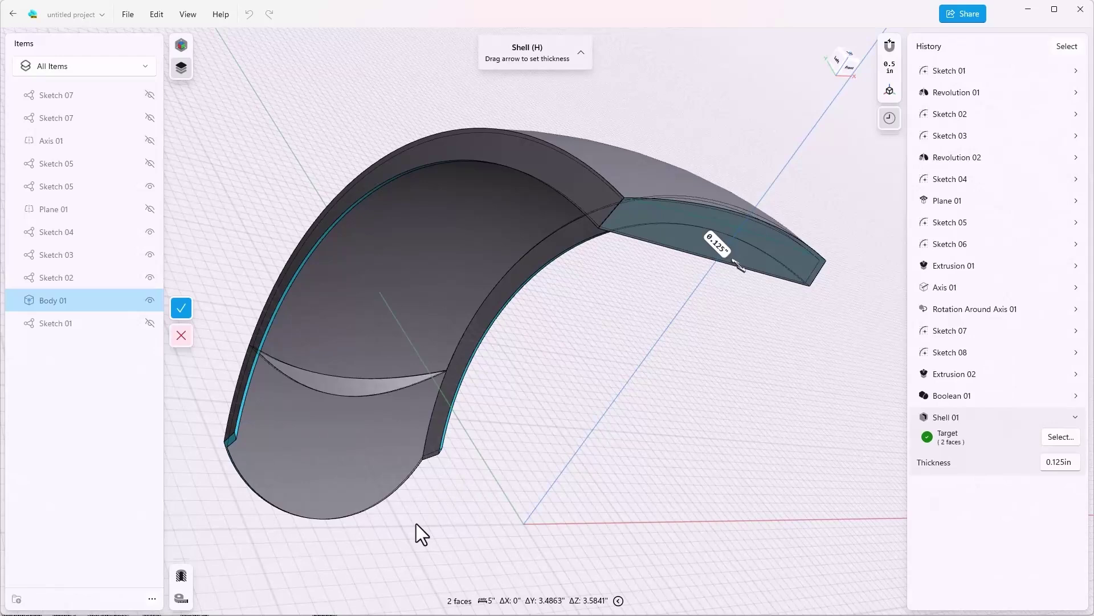
click(182, 308)
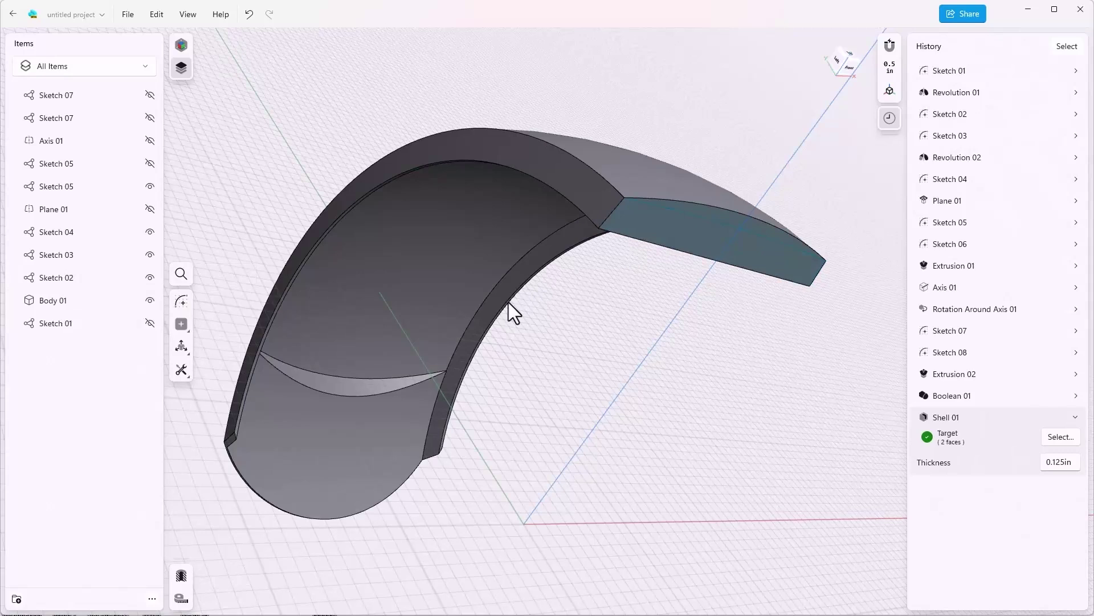
Step: Hide Sketch 02 and Sketch 03
click(150, 278)
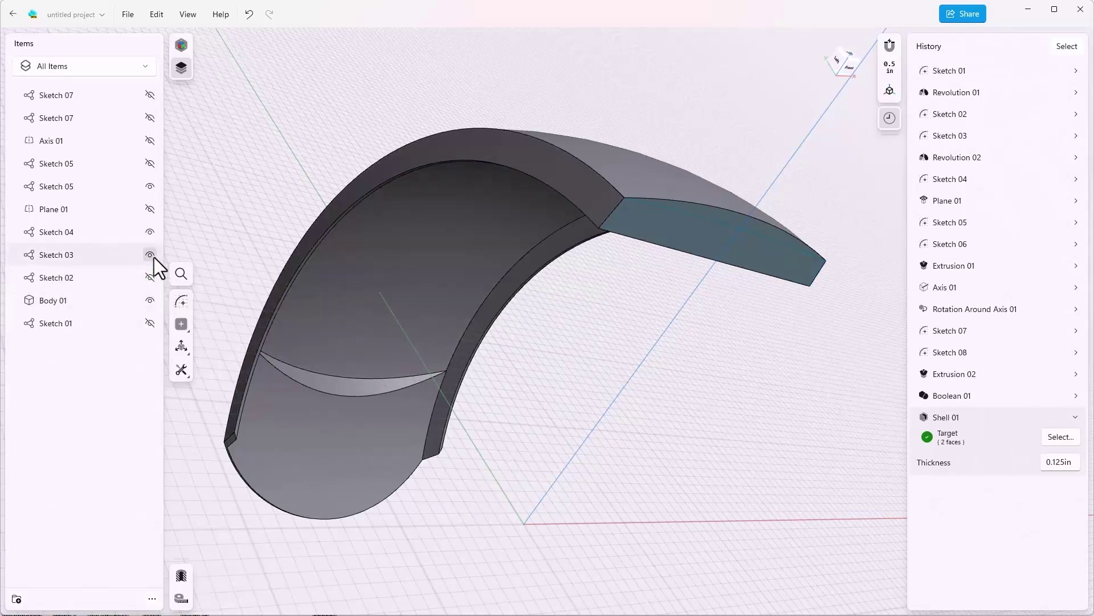
click(150, 255)
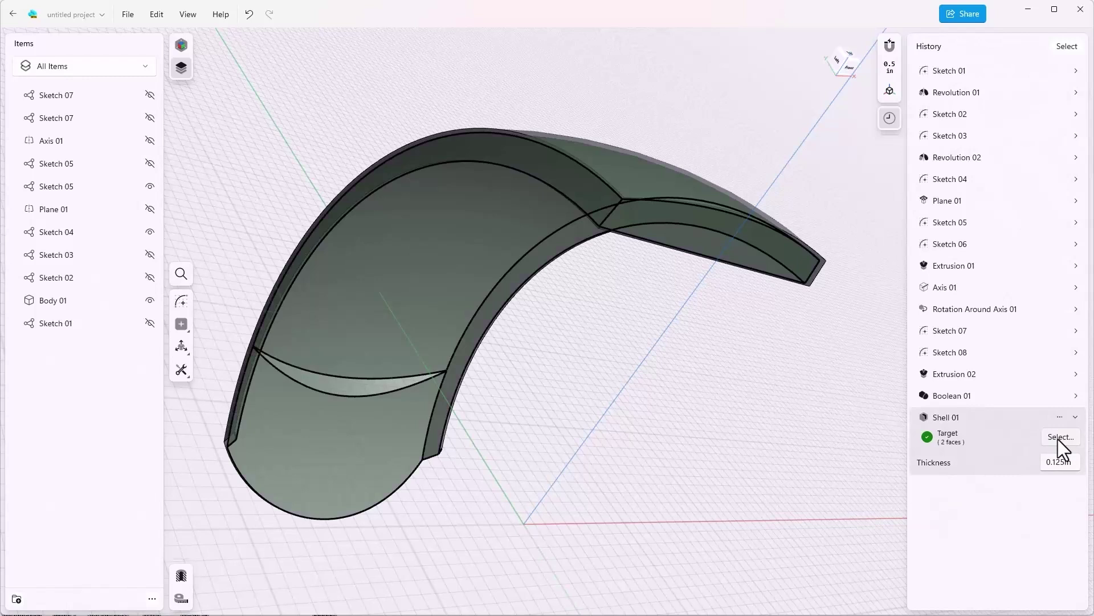
Step: Edit Shell 01 to also remove the flat end face opposite the rounded front
click(1060, 439)
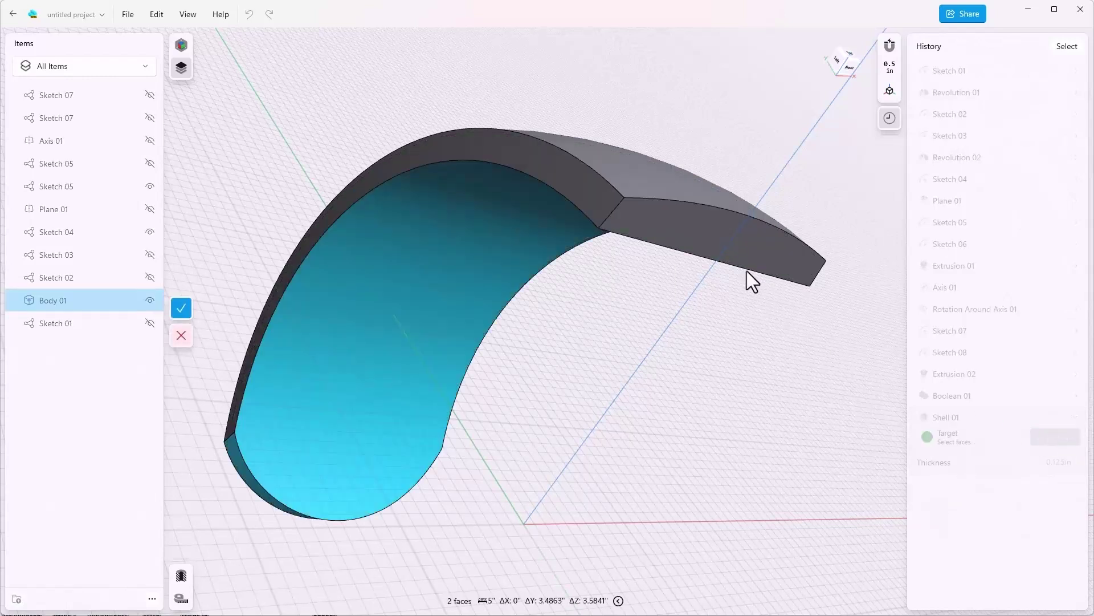
click(749, 249)
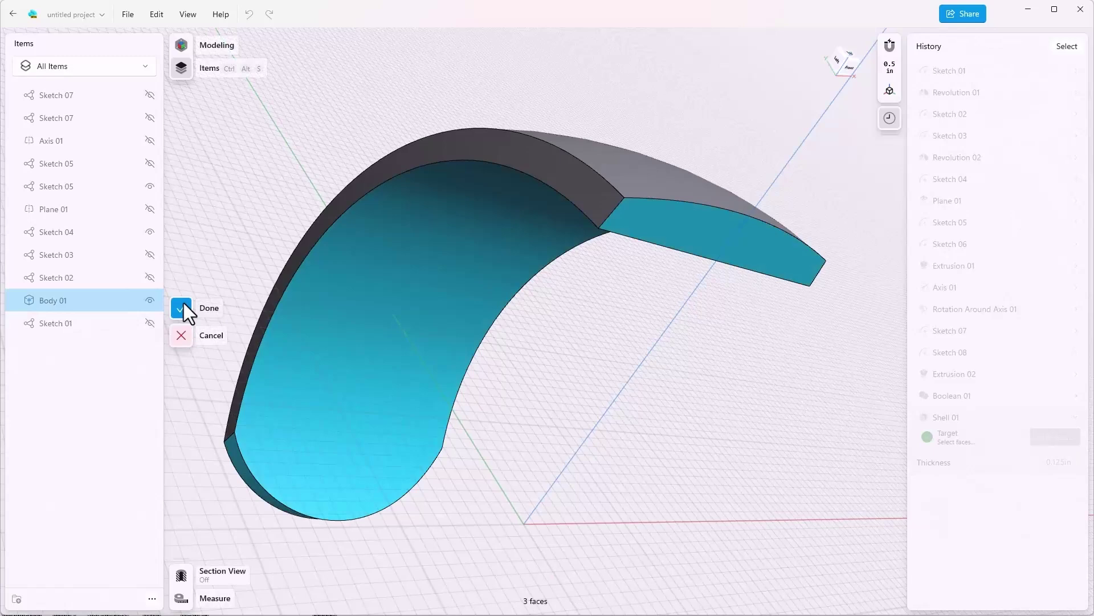
click(182, 307)
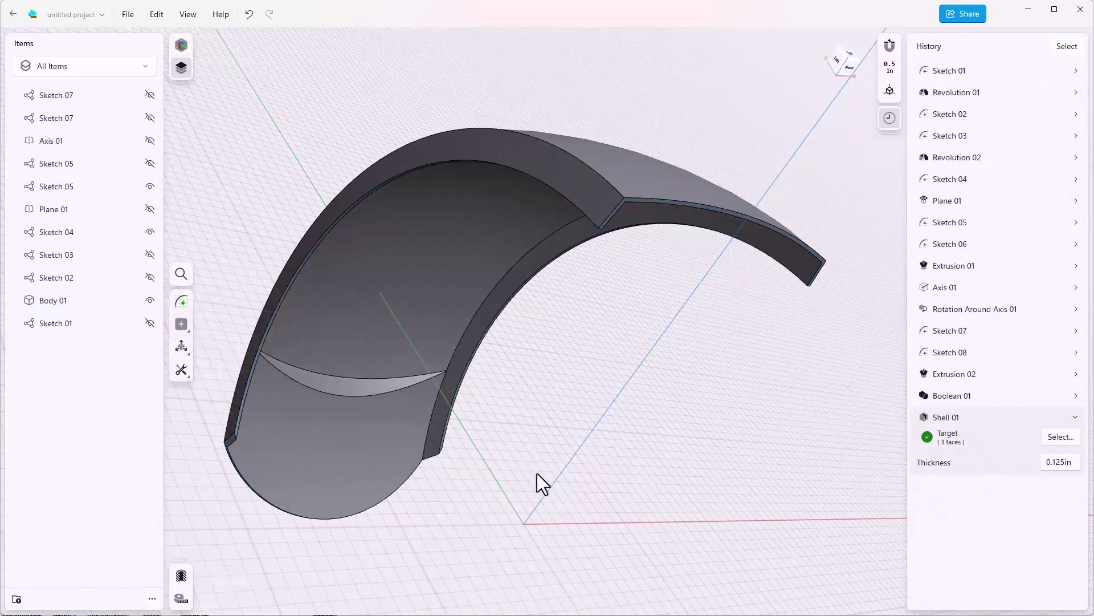
right_drag(538, 474, 444, 531)
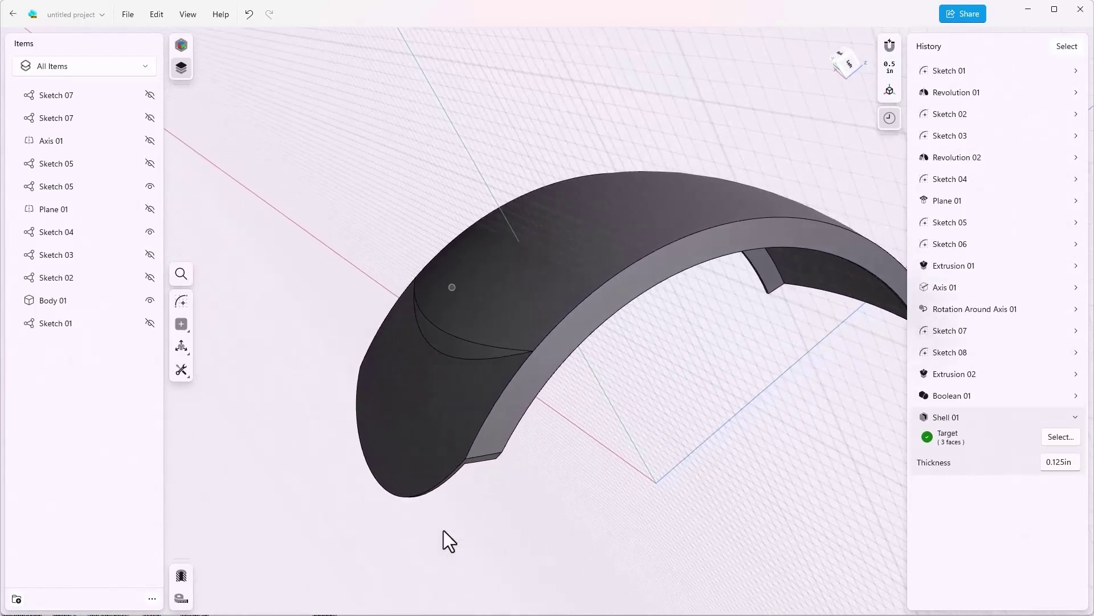
right_drag(443, 531, 747, 281)
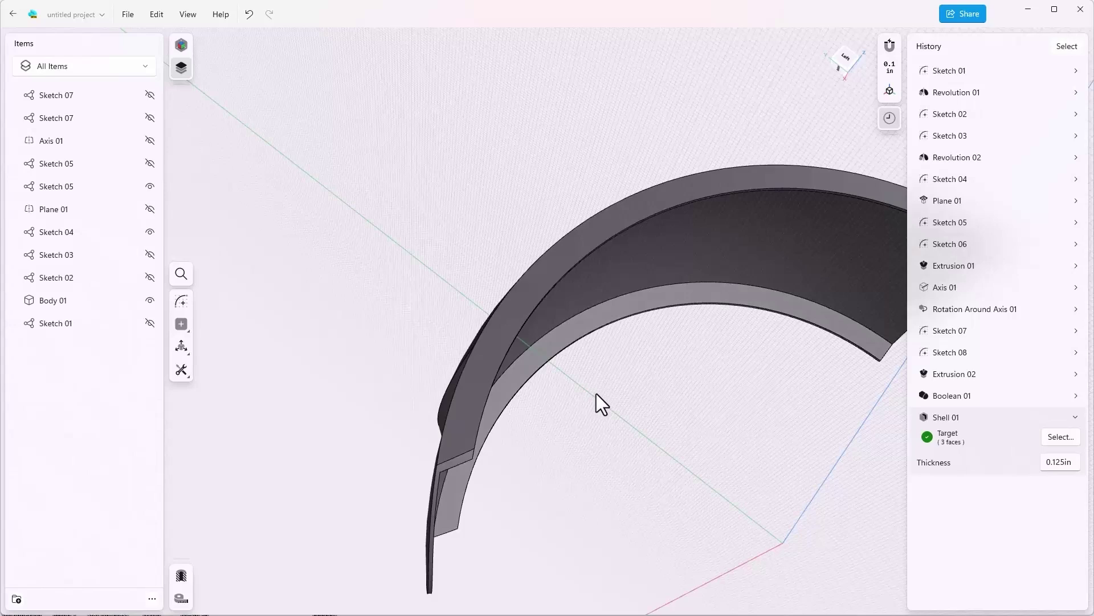
mouse_move(624, 524)
right_down()
mouse_move(629, 535)
mouse_move(757, 547)
mouse_move(1049, 433)
right_up()
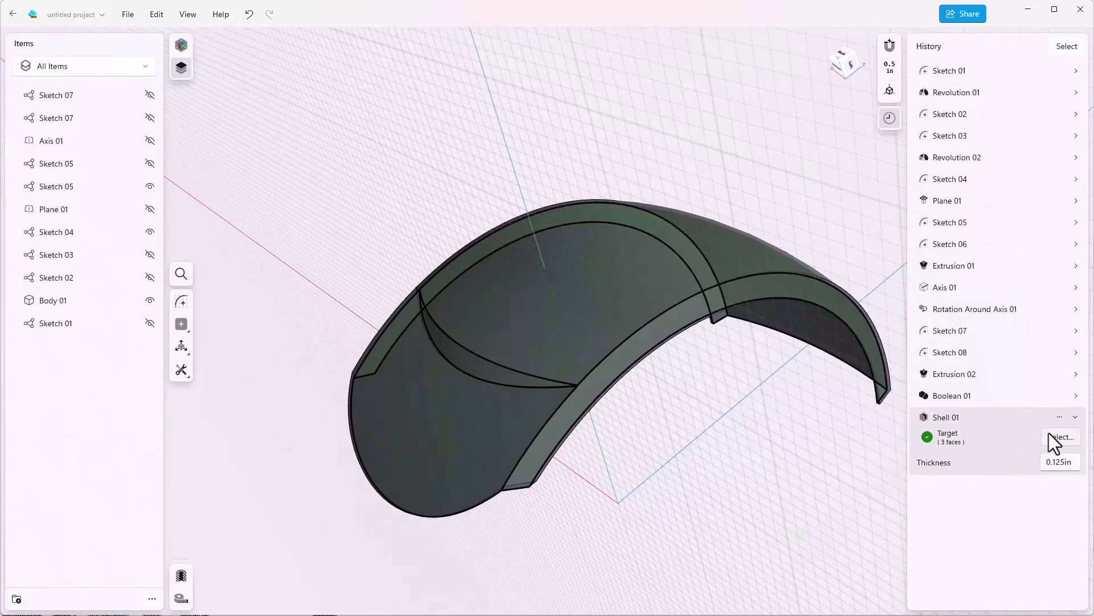
Step: Collapse the Shell 01 details and insert a history breakpoint after Boolean 01, ahead of the shell
click(1077, 418)
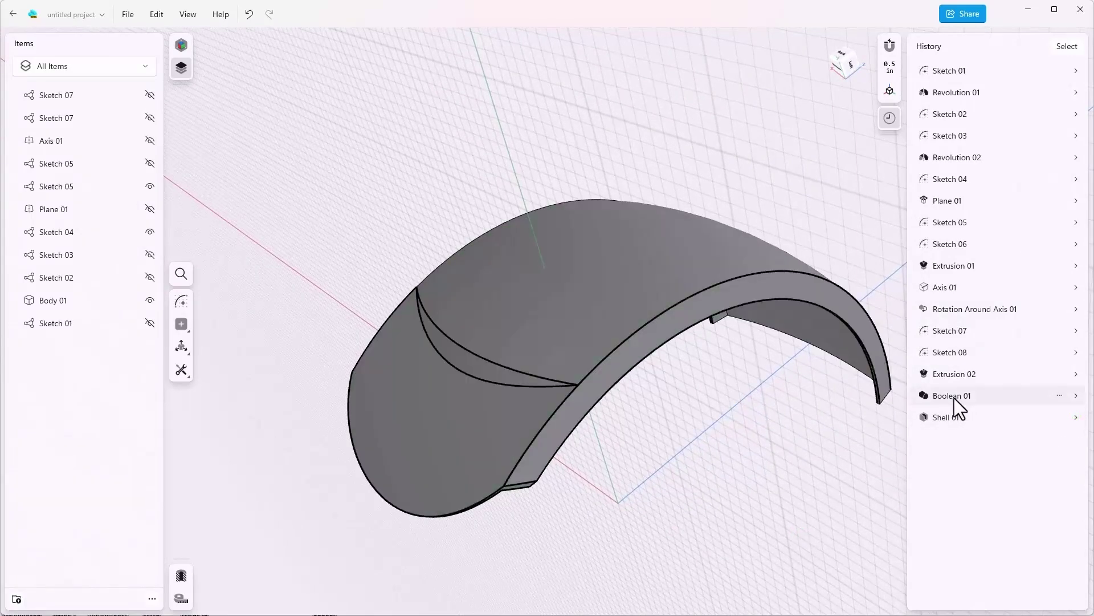
right_click(954, 398)
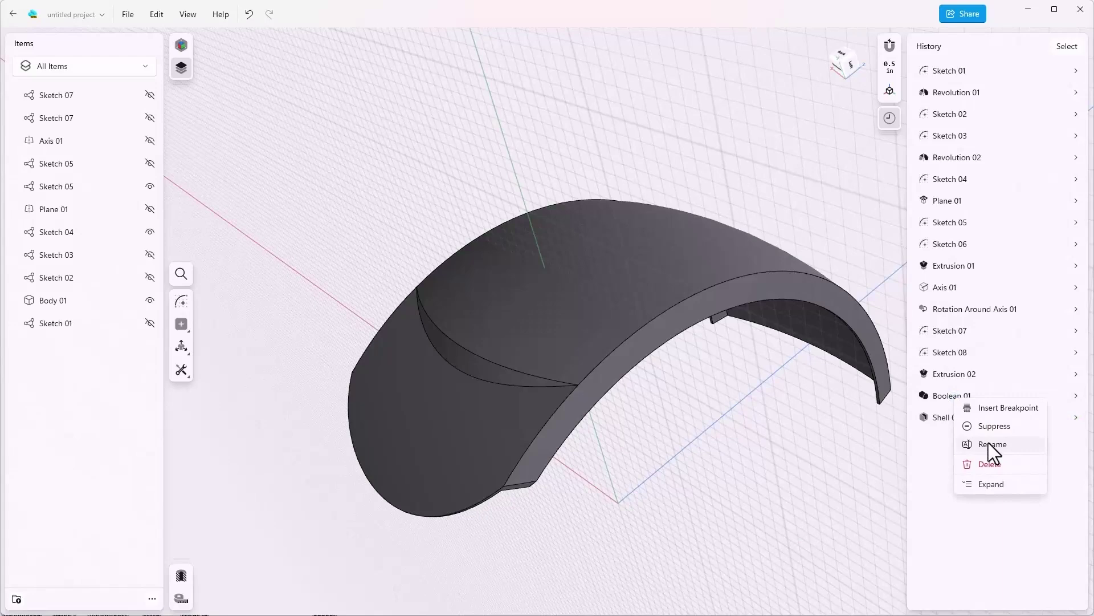
click(1001, 406)
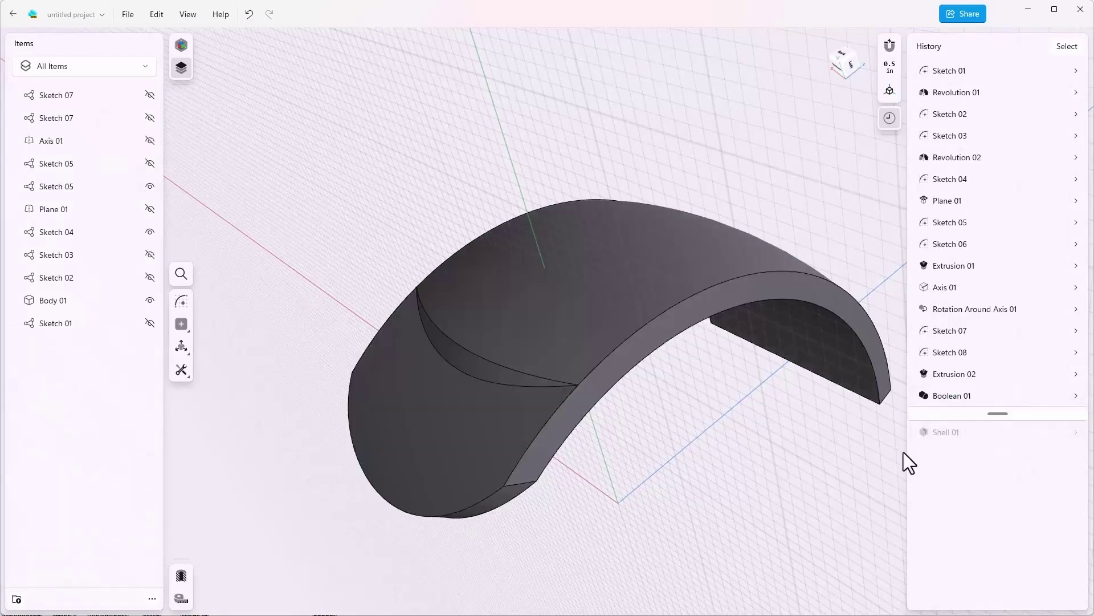
Step: Select the four outer edges along both sides of the body and try to fillet them together
scroll(903, 453, up, 1)
scroll(902, 452, up, 5)
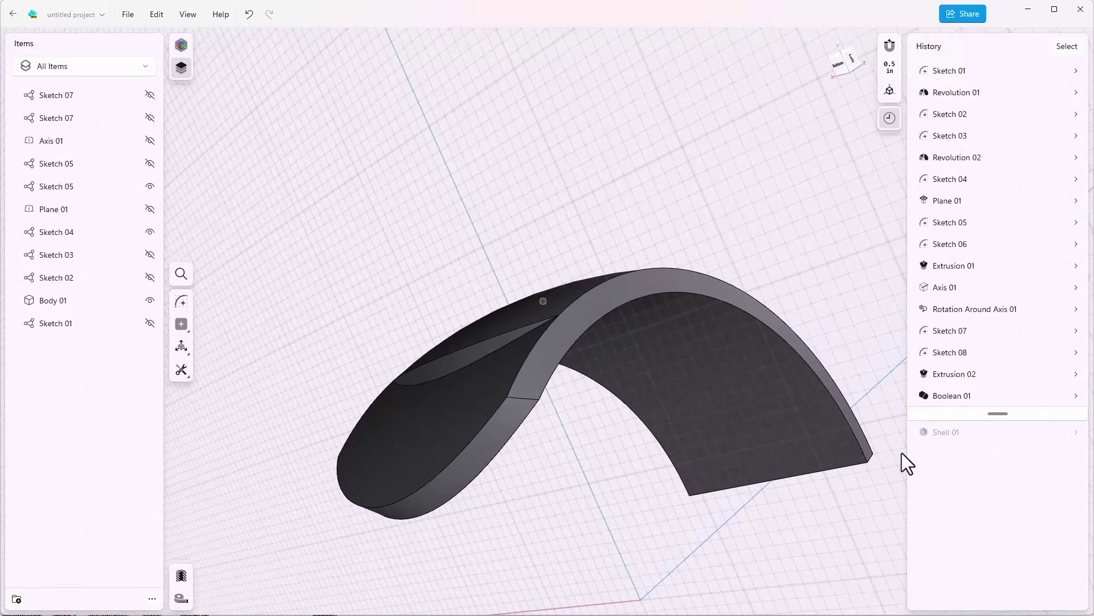
scroll(902, 452, up, 3)
scroll(900, 450, down, 3)
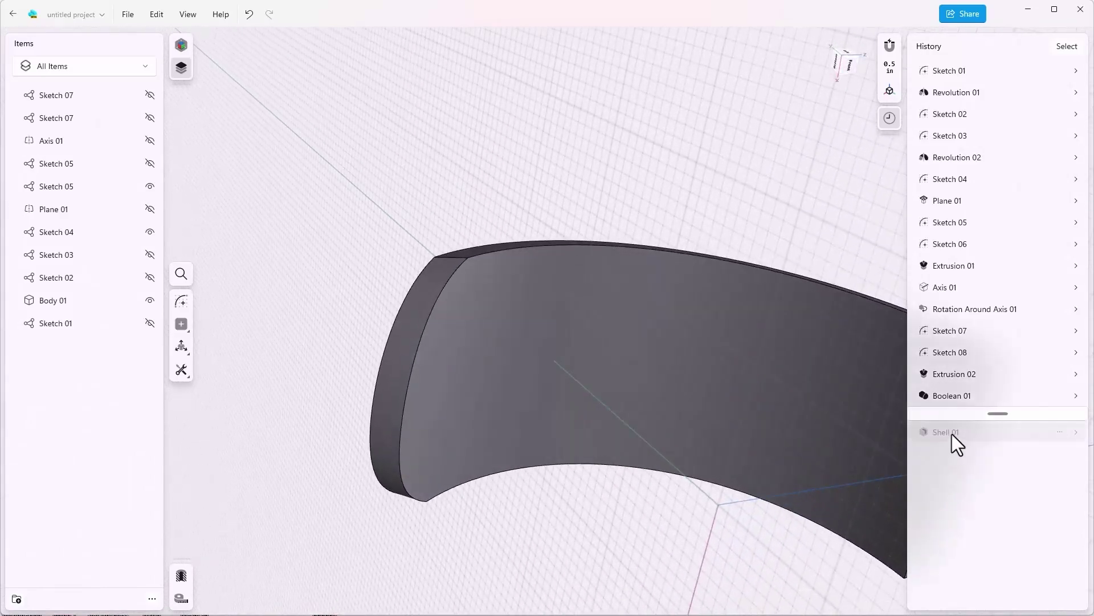
right_drag(757, 497, 676, 473)
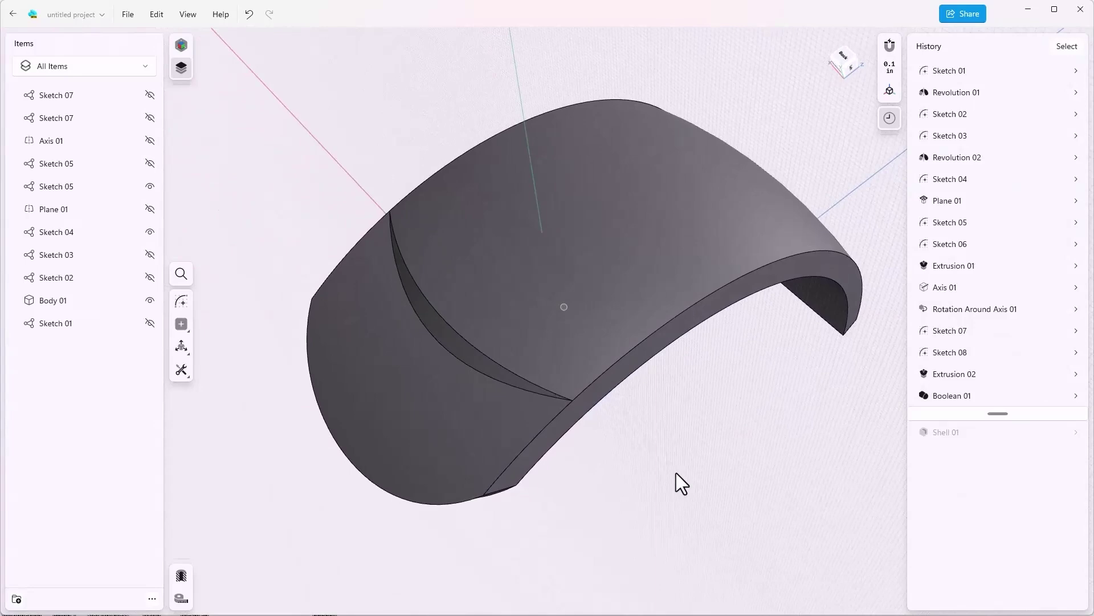
click(625, 359)
ctrl+click(554, 422)
scroll(551, 421, up, 1)
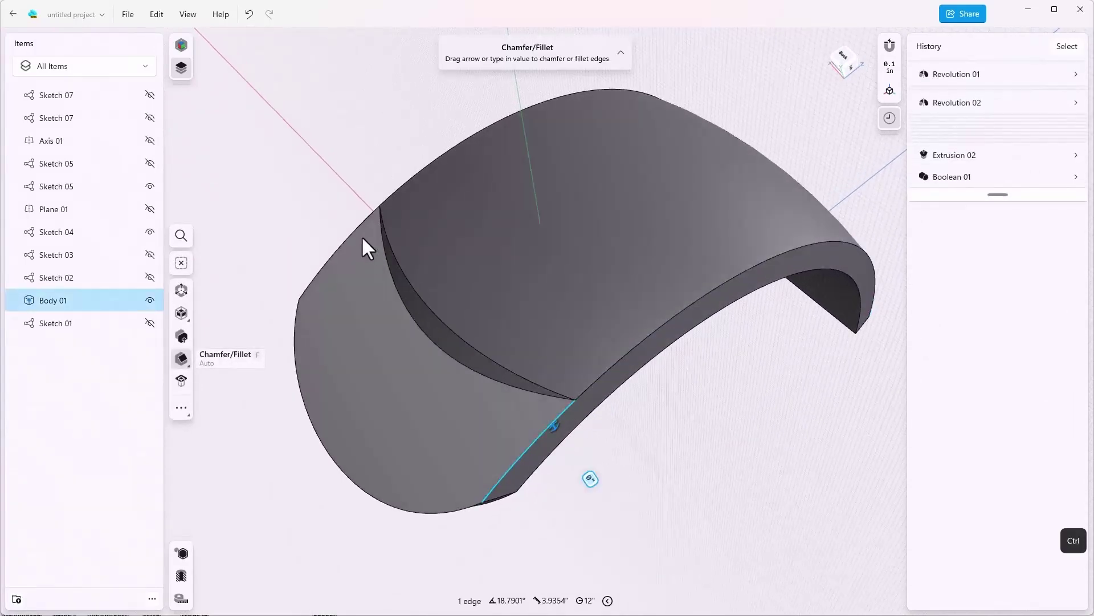
shift+click(361, 225)
shift+click(411, 181)
shift+click(646, 342)
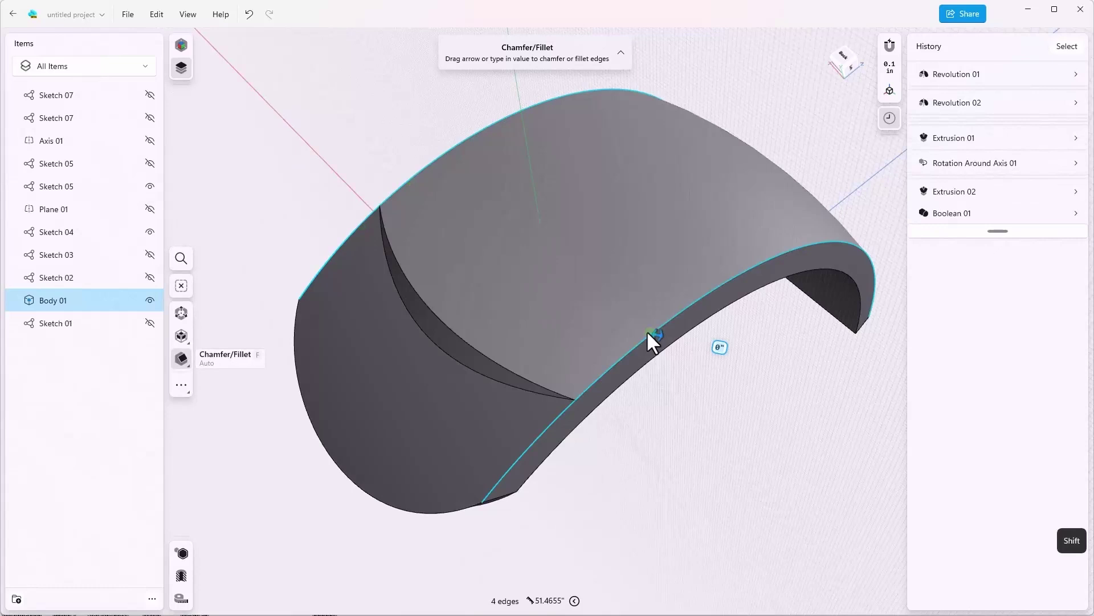
drag(669, 339, 676, 350)
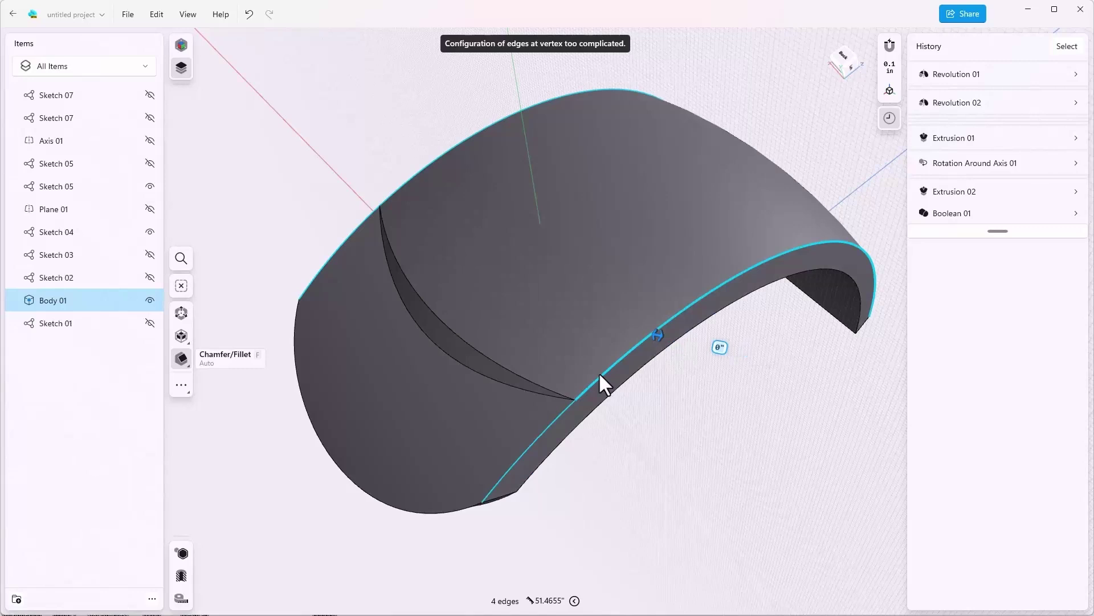
Step: Add the two curved crease edges across the body to the four selected side edges and fillet all six at 1.125 in
key(shift)
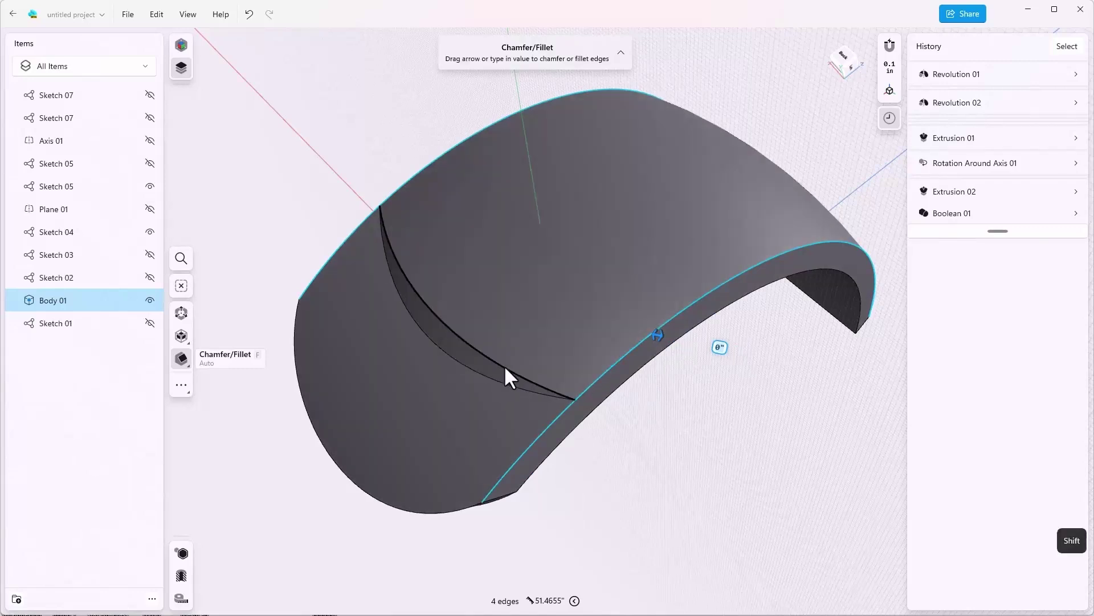
shift+click(506, 368)
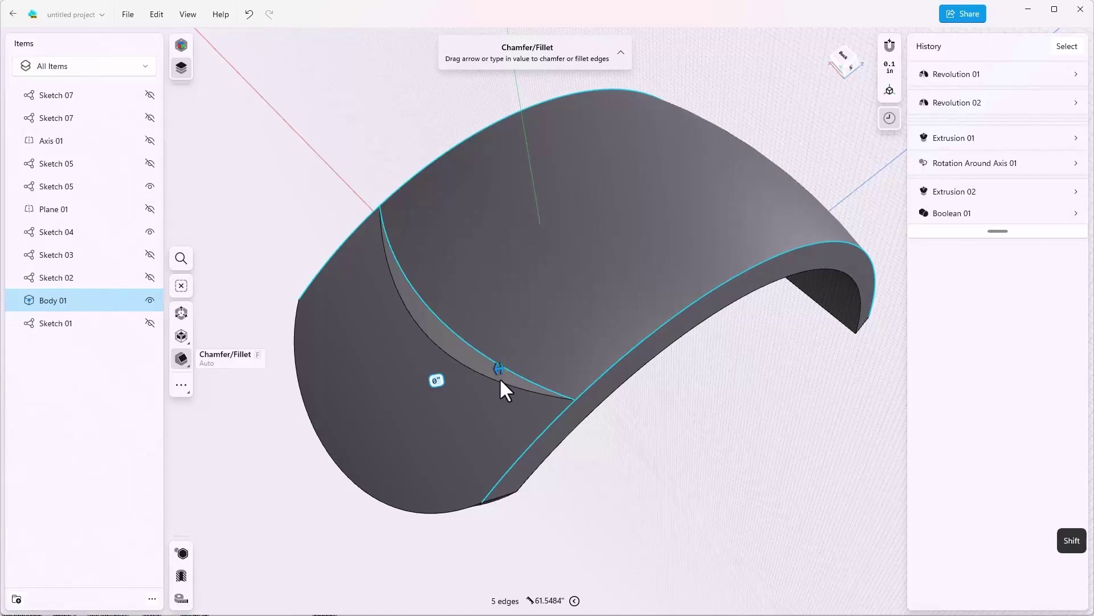
shift+click(497, 379)
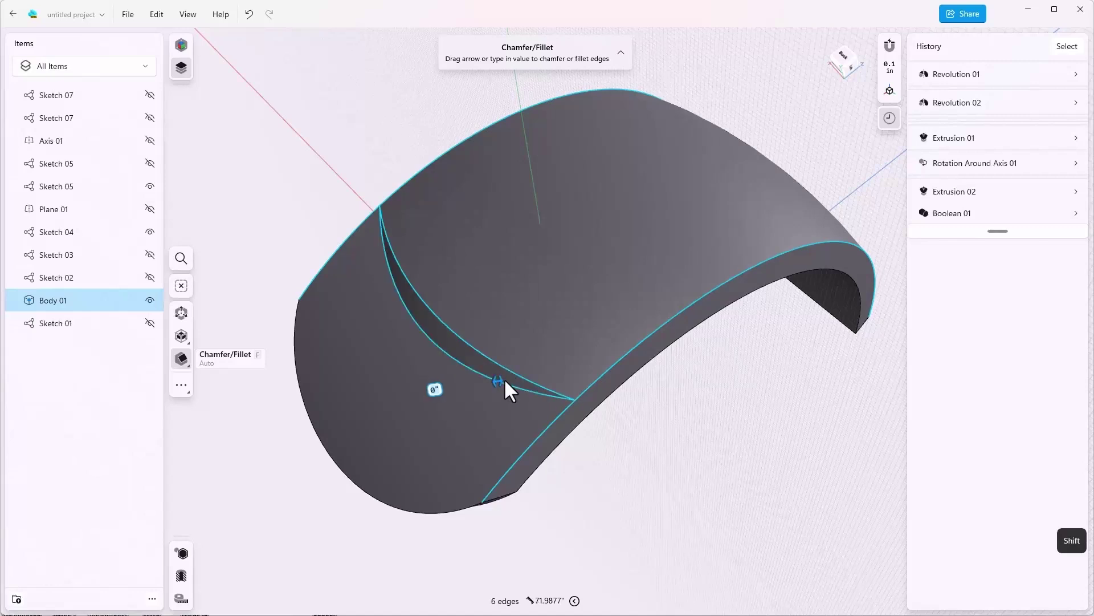
drag(493, 377, 483, 386)
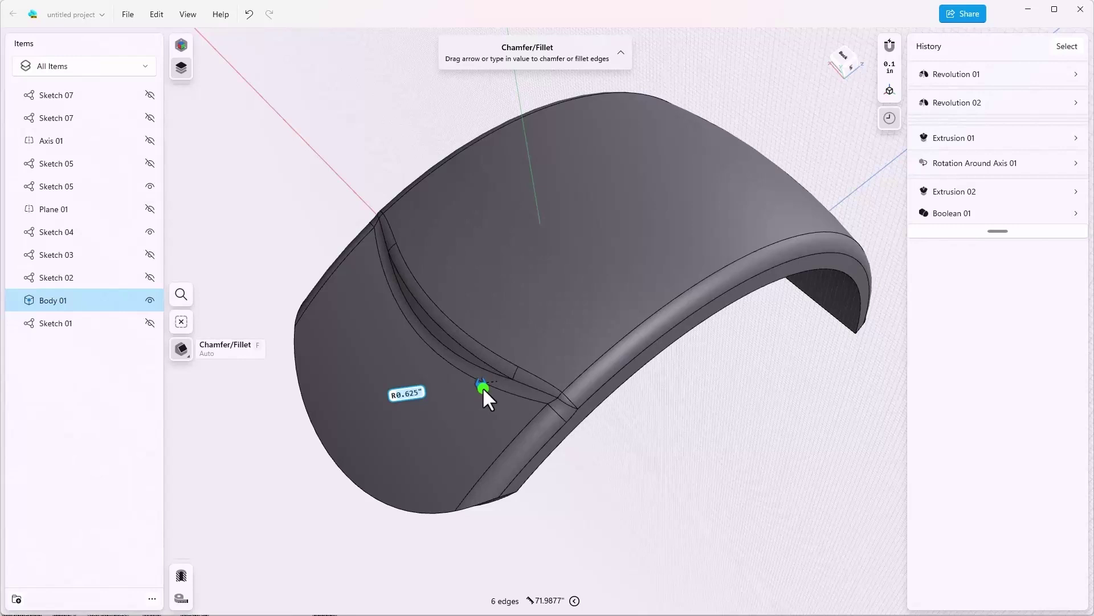
mouse_move(482, 387)
mouse_down()
mouse_move(463, 391)
mouse_move(473, 388)
mouse_up()
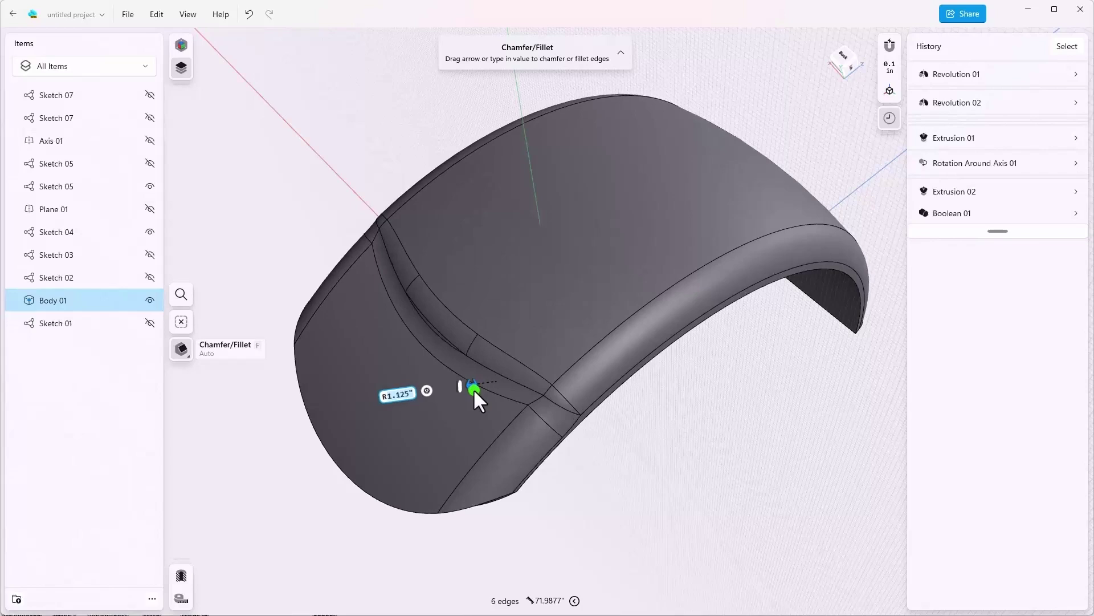
click(792, 449)
Step: Remove the history breakpoint after Fillet 01 so that Shell 01 is applied again
scroll(790, 449, down, 5)
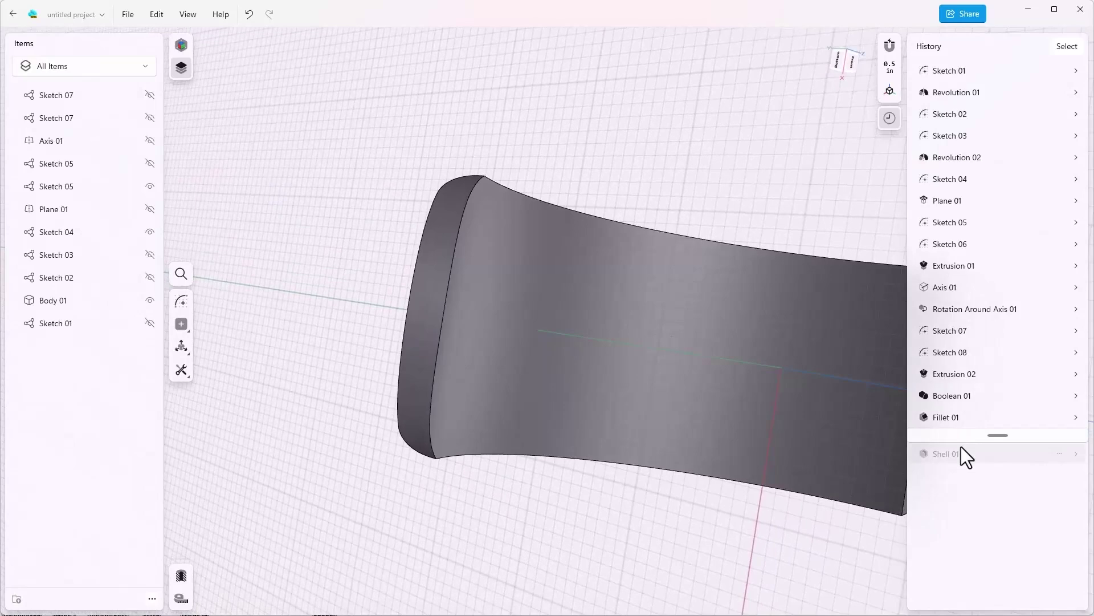
mouse_move(993, 440)
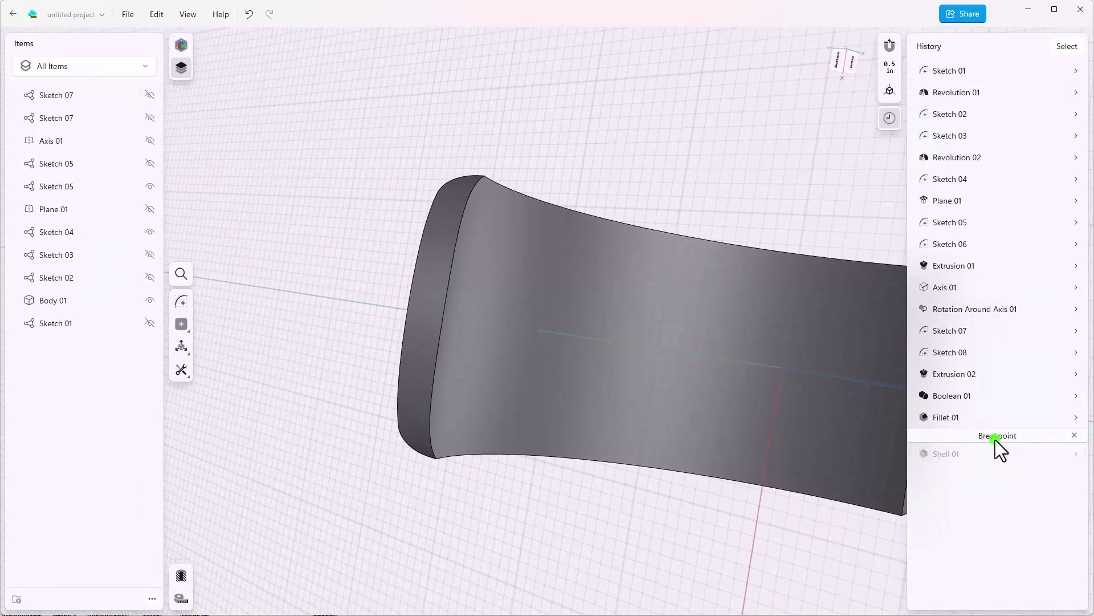
click(1040, 436)
click(1075, 435)
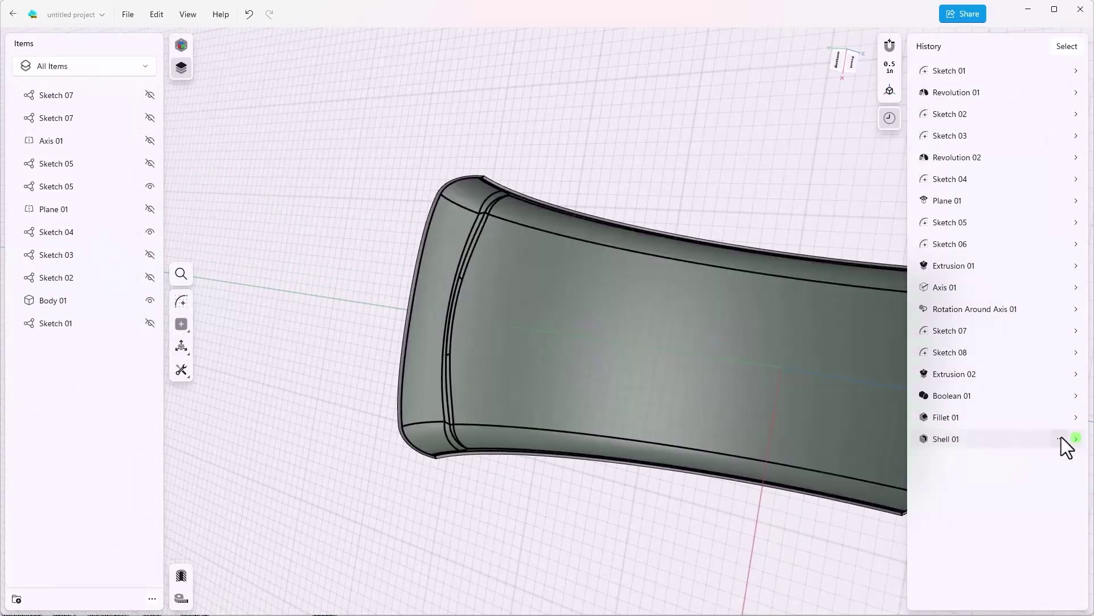
Step: Set the radius of Fillet 01 to 0.06 in and inspect the shelled body
scroll(694, 554, down, 10)
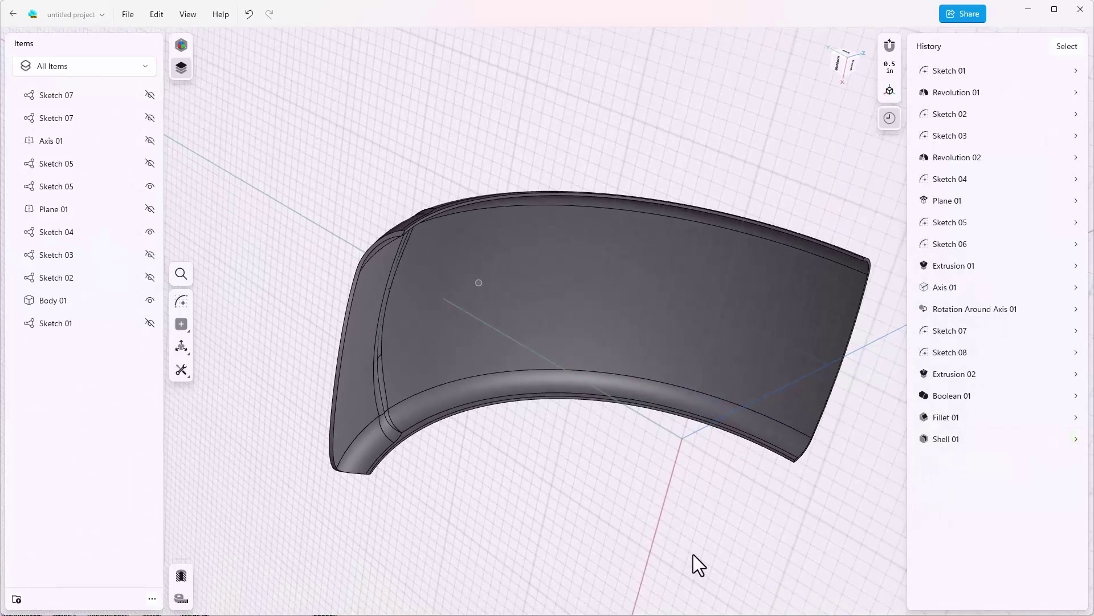
right_drag(693, 554, 757, 514)
click(1075, 417)
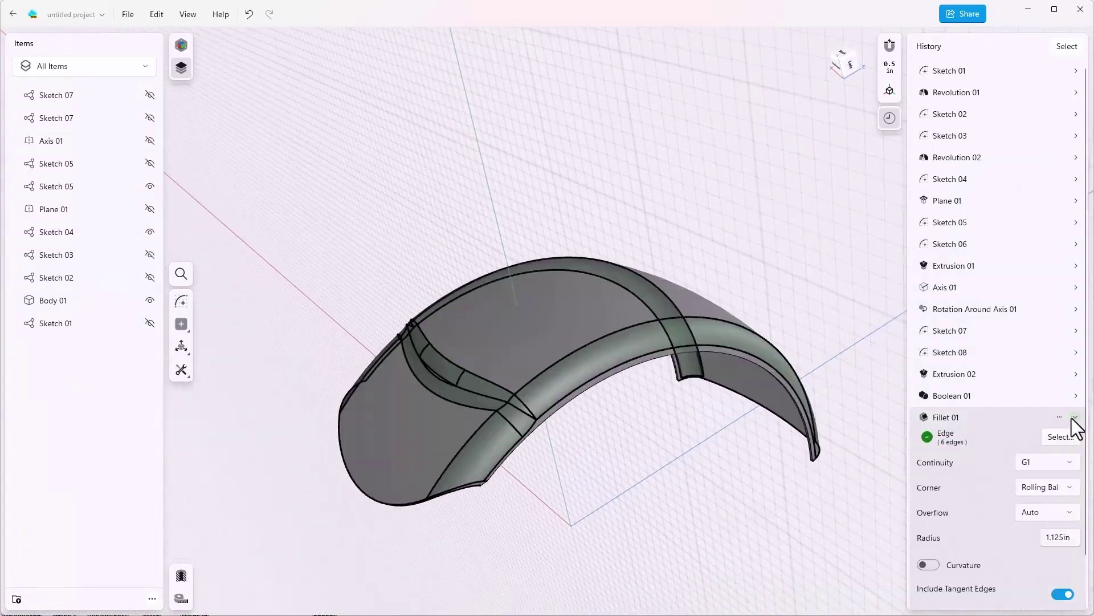
click(1074, 539)
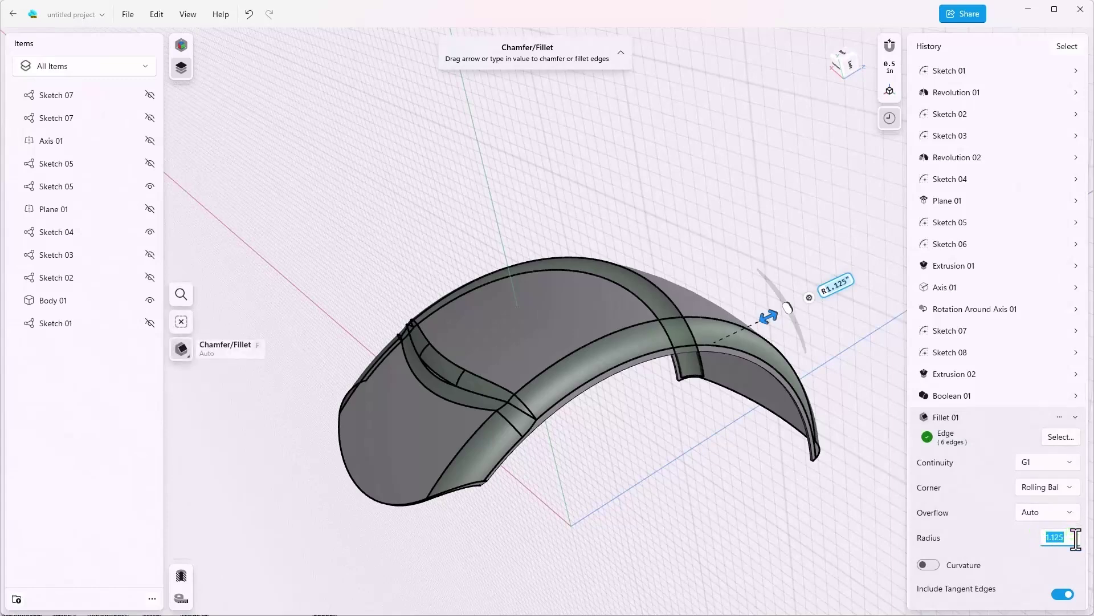
text(0.06)
key(Return)
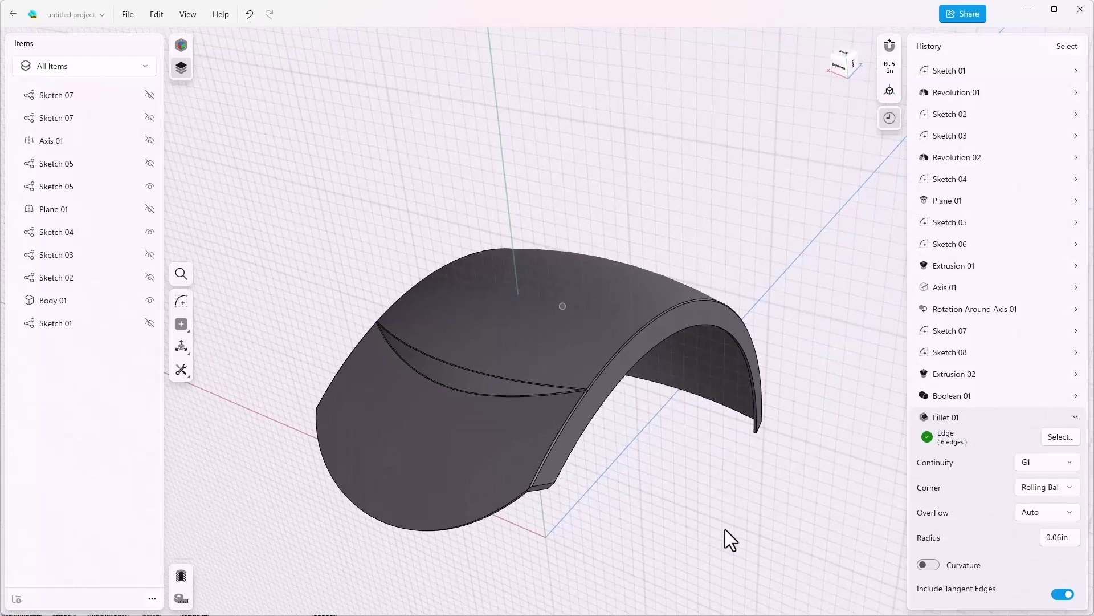
scroll(698, 468, up, 3)
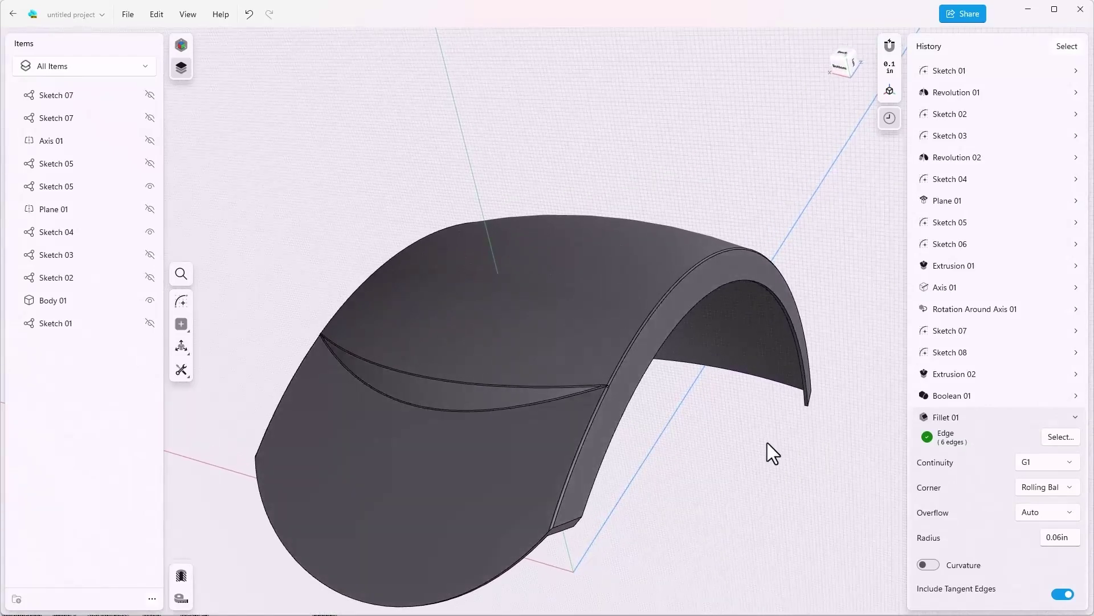
right_drag(766, 443, 767, 442)
scroll(767, 442, down, 5)
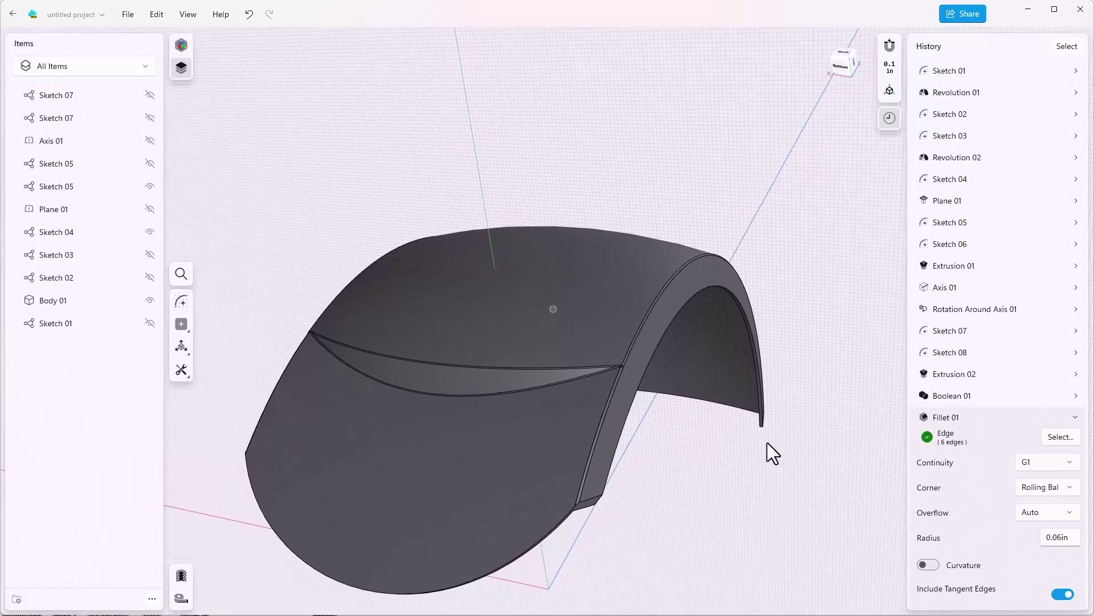